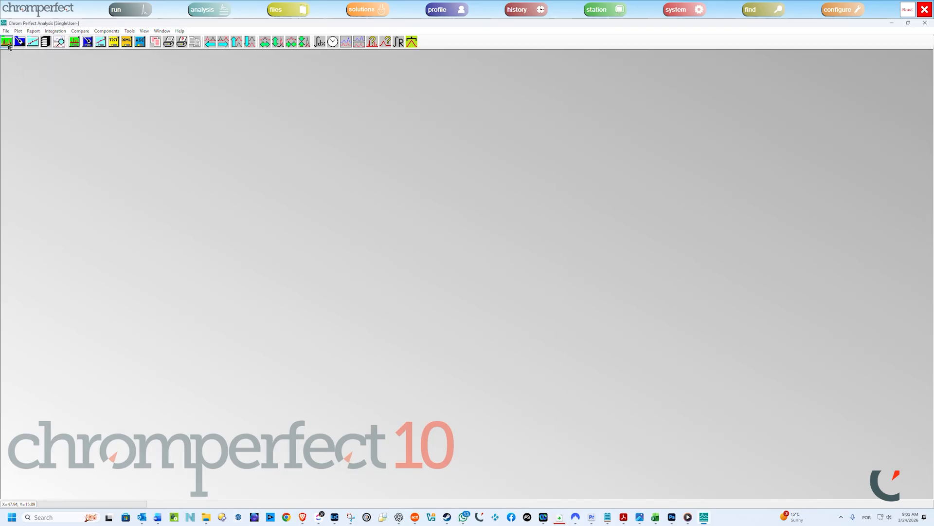
Open the Amino-1.bnd chromatogram from SampleData and start a formatted report by browsing for its format file
left_click(7, 42)
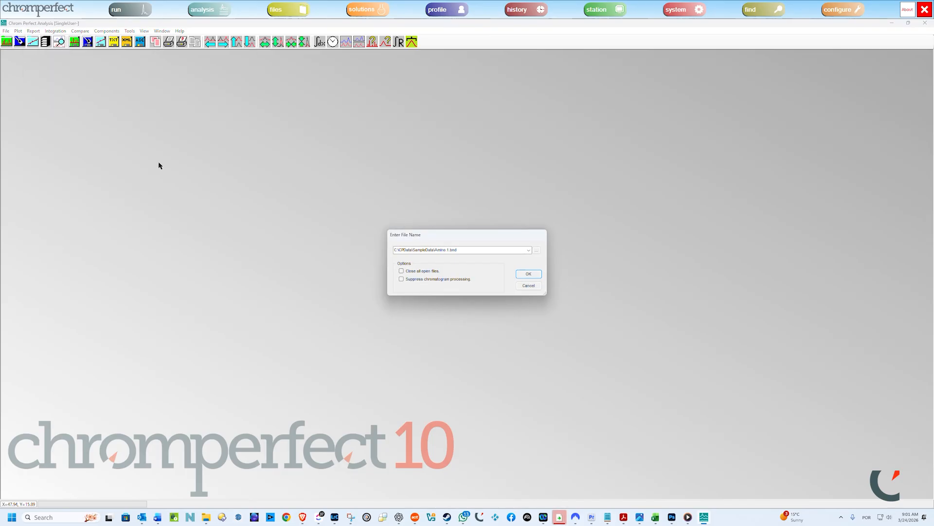
left_click(534, 275)
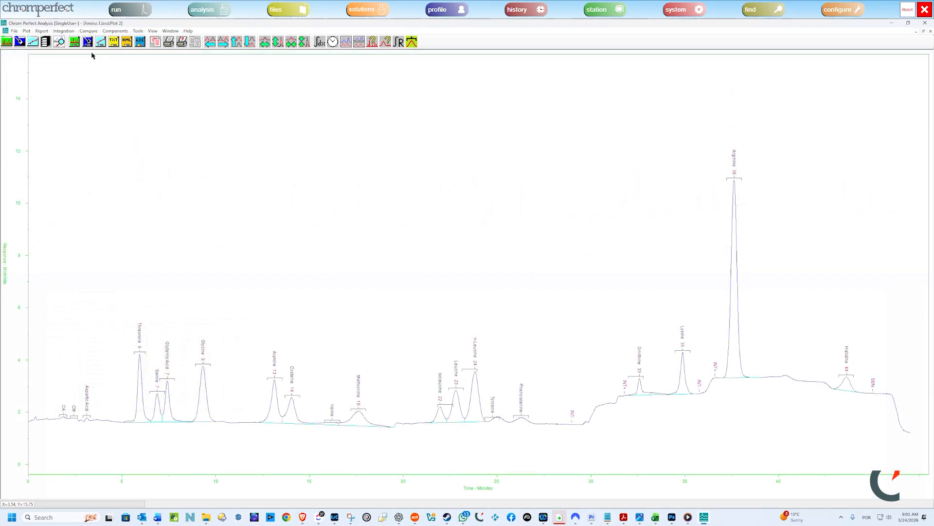
left_click(42, 31)
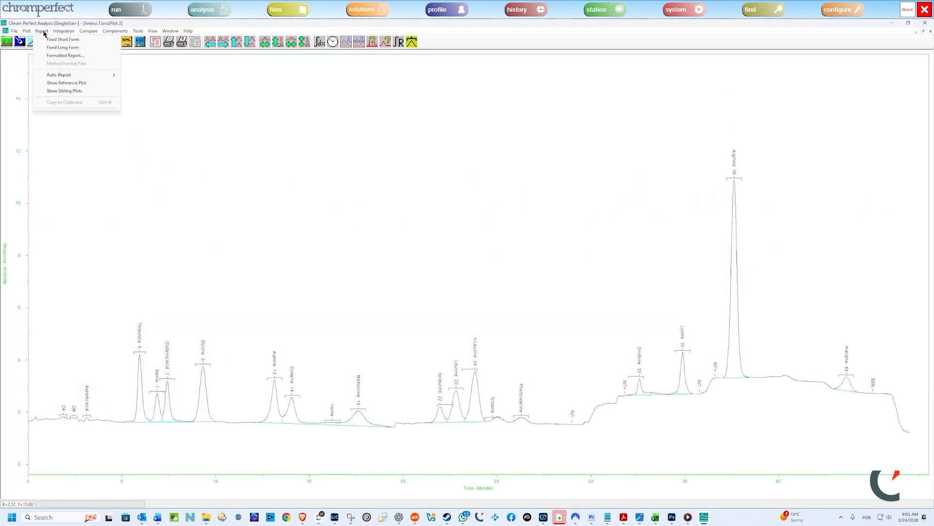
left_click(50, 57)
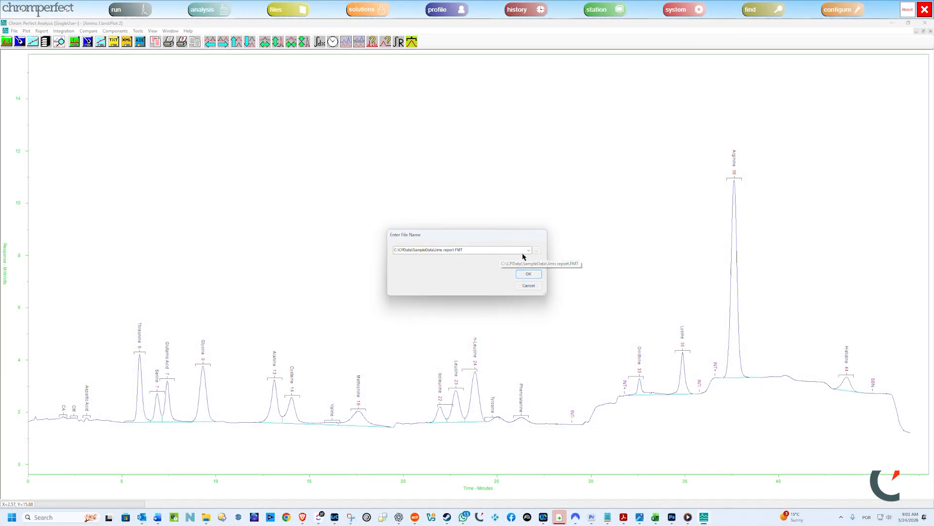
left_click(536, 250)
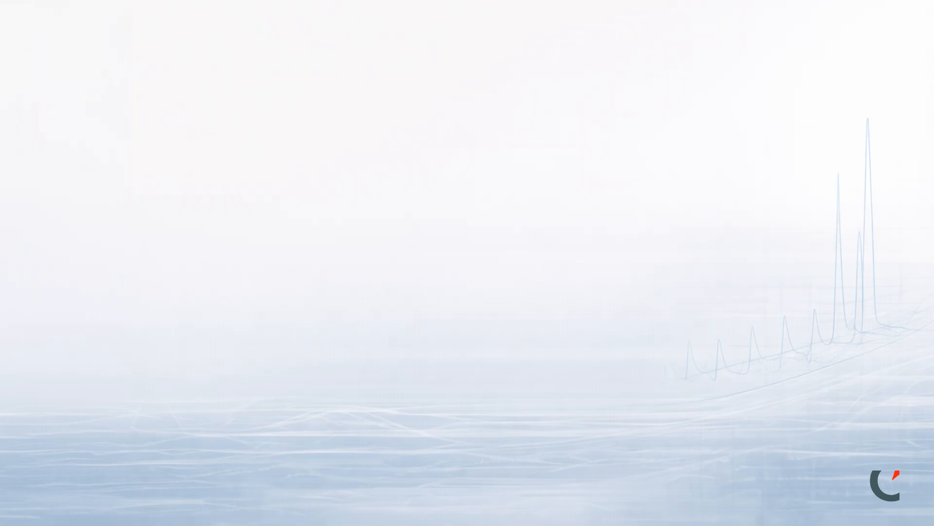
Open the suggested existing method file from the SampleData folder in the Chrom Perfect File Editor
left_click(339, 127)
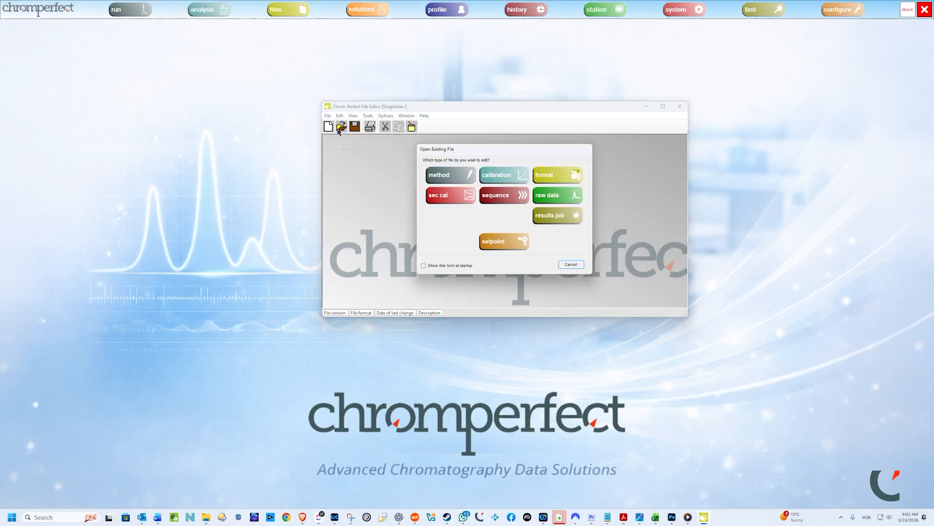
left_click(450, 176)
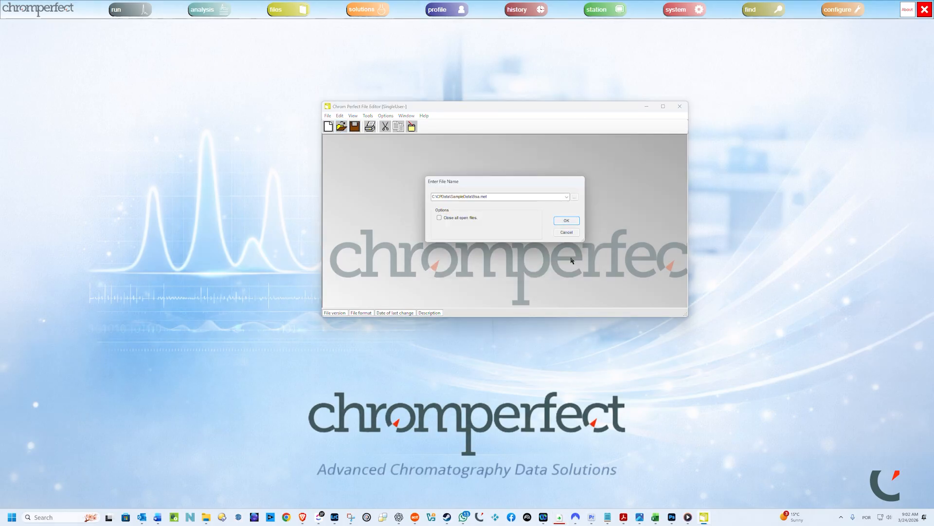
left_click(567, 220)
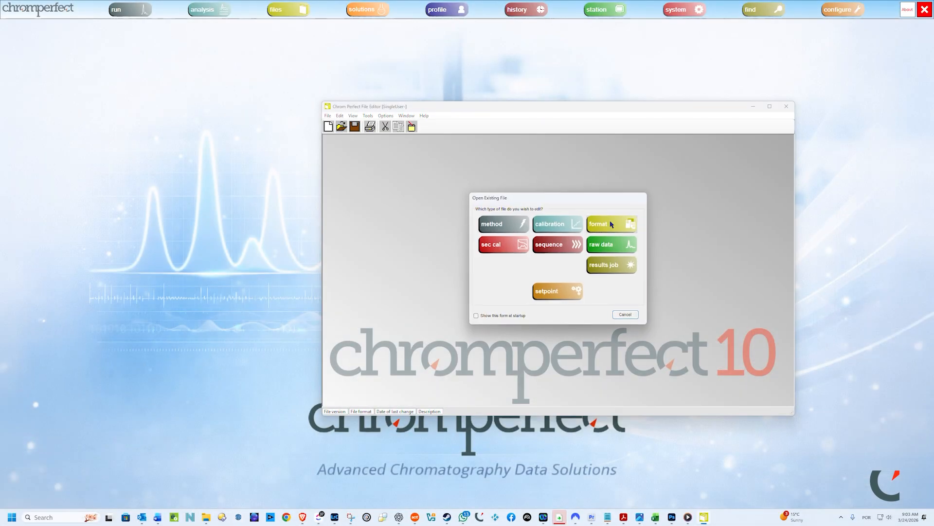
Open the existing report format Plates.fmt from the C:\CPData\ExampleReports folder
left_click(612, 225)
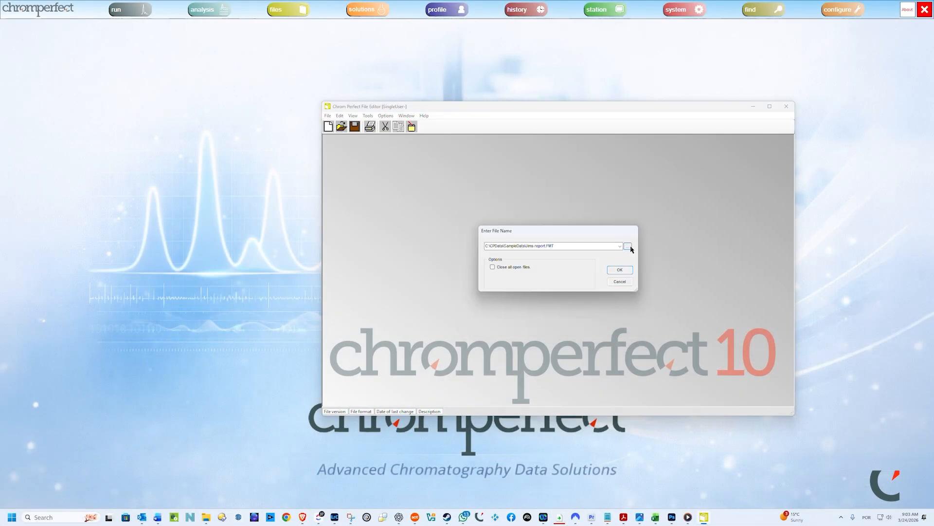
left_click(628, 247)
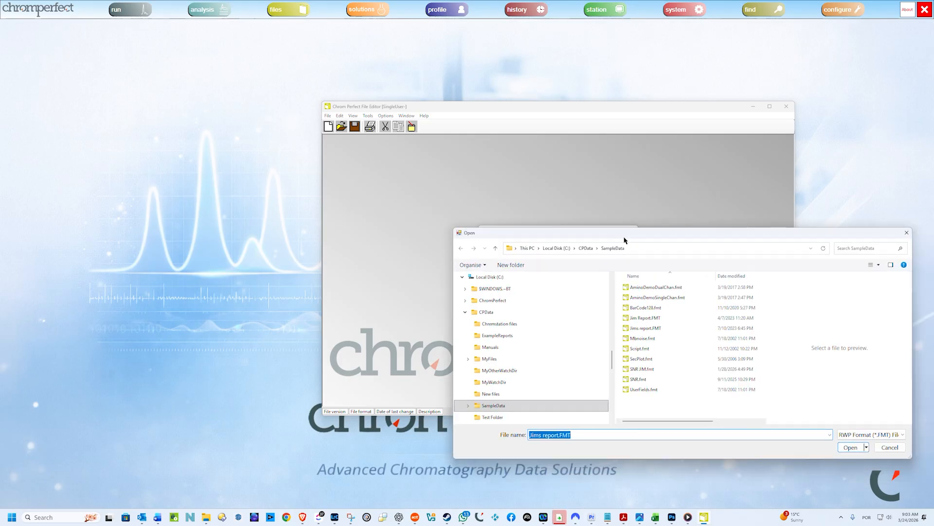
left_click(473, 188)
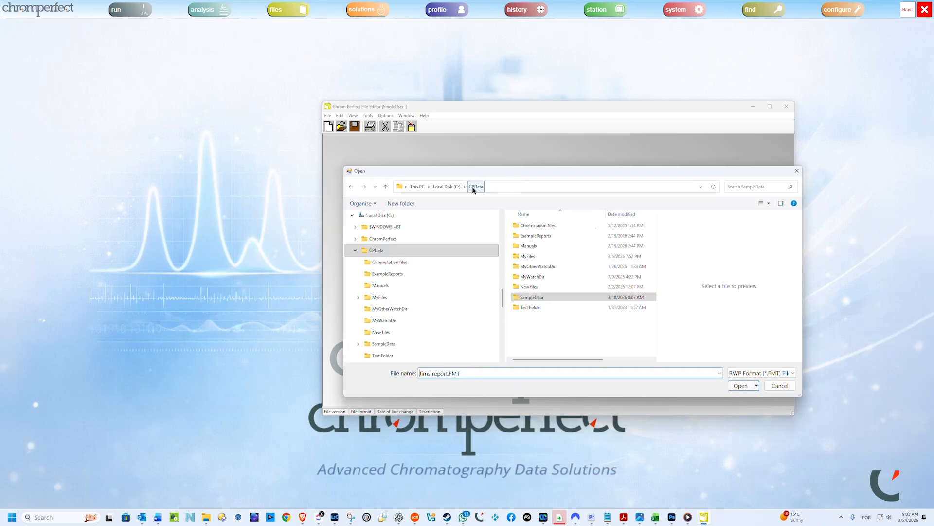
left_click(542, 299)
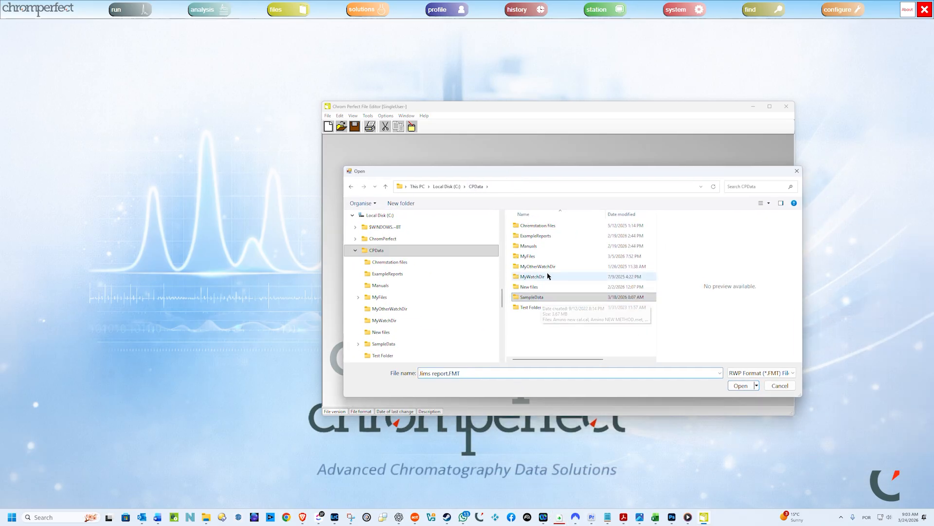
left_click(541, 238)
double_click(542, 240)
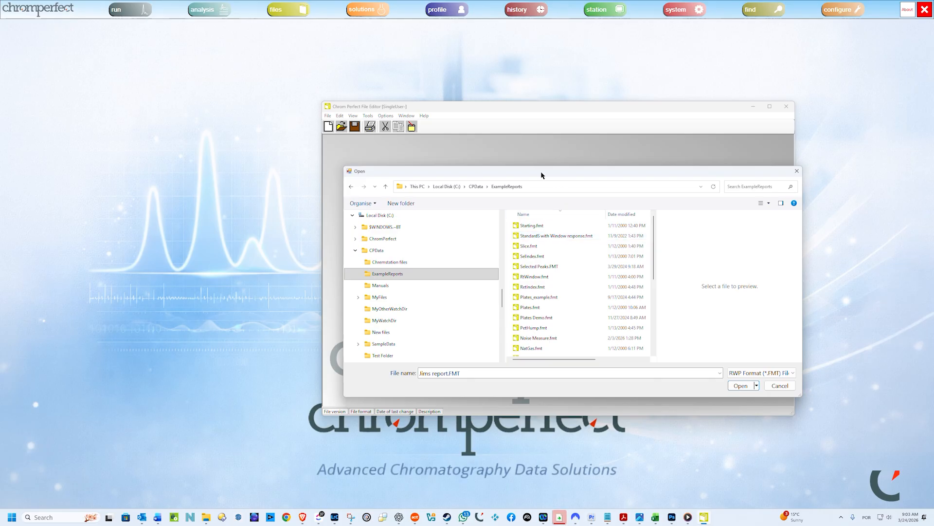
left_click_drag(540, 173, 519, 152)
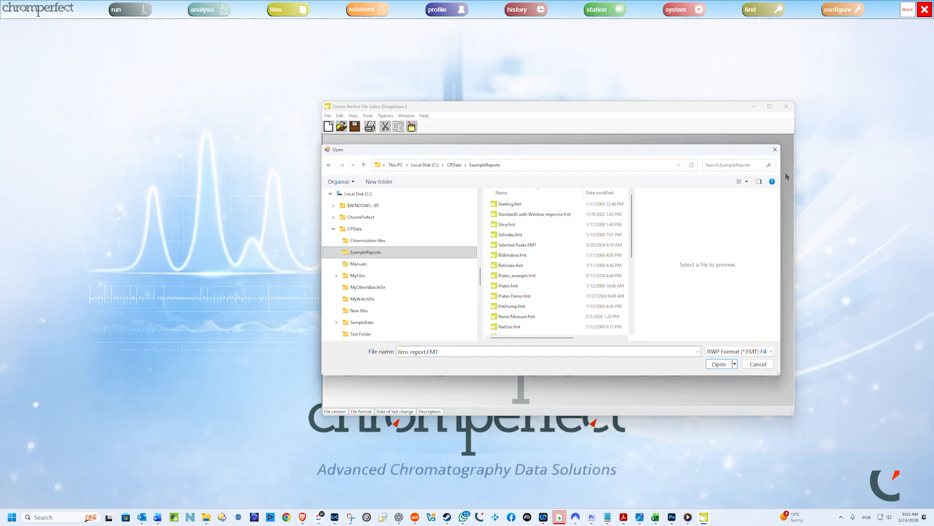
left_click_drag(633, 225, 633, 232)
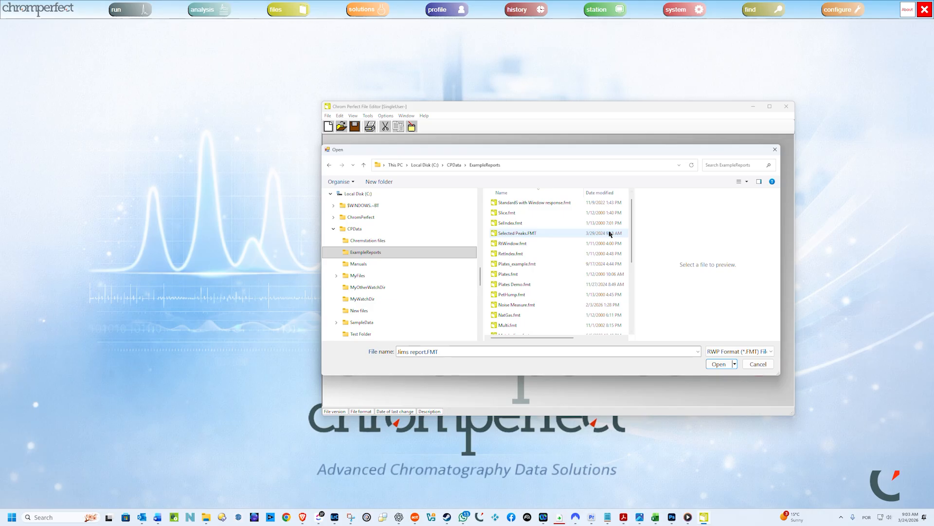
left_click(598, 274)
left_click(720, 364)
key("Return")
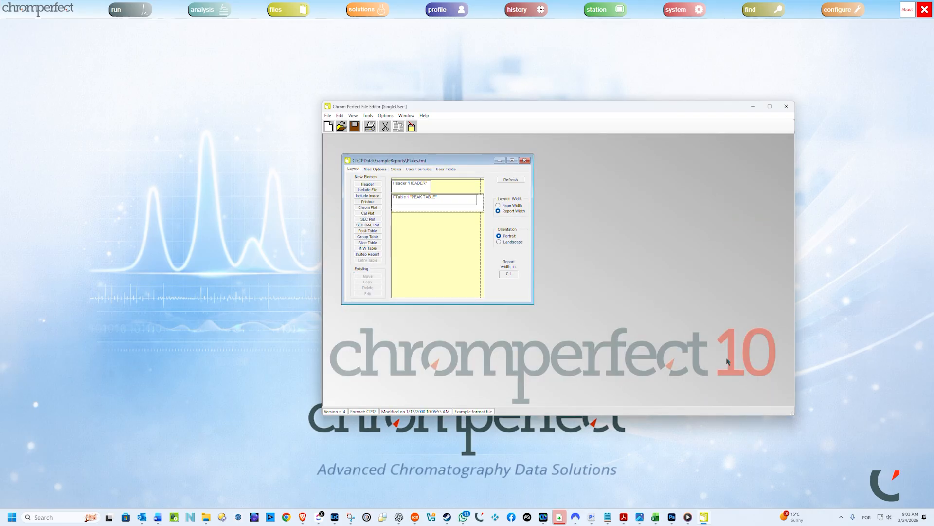
Examine the rows of the HEADER element in the Plates.fmt layout and close it without changes
left_click(398, 193)
left_click(415, 204)
left_click(421, 190)
double_click(422, 189)
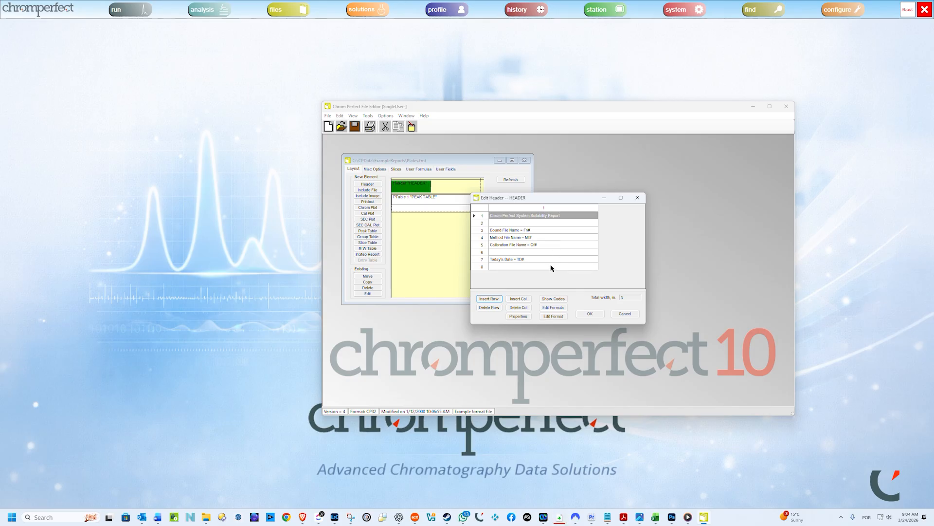
left_click(625, 314)
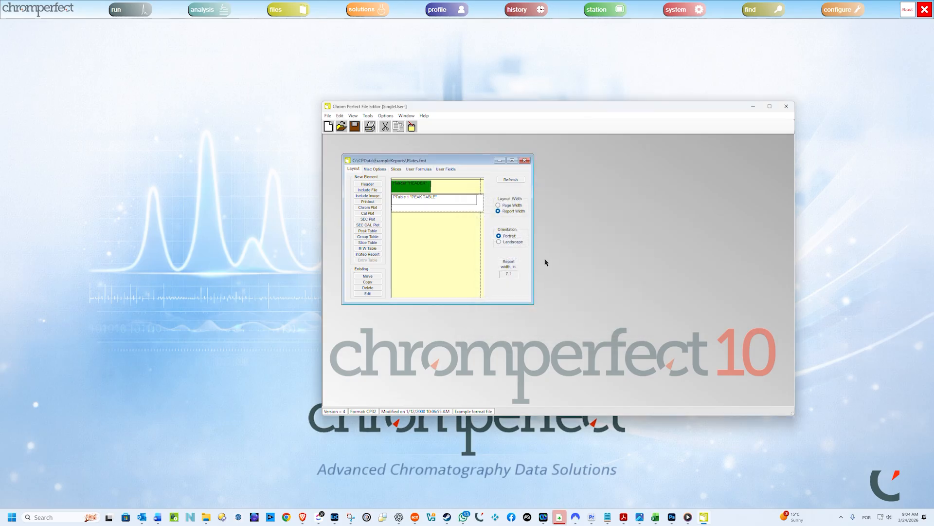
Examine all columns of the PEAK TABLE element in a widened editor window and close it without changes
double_click(437, 202)
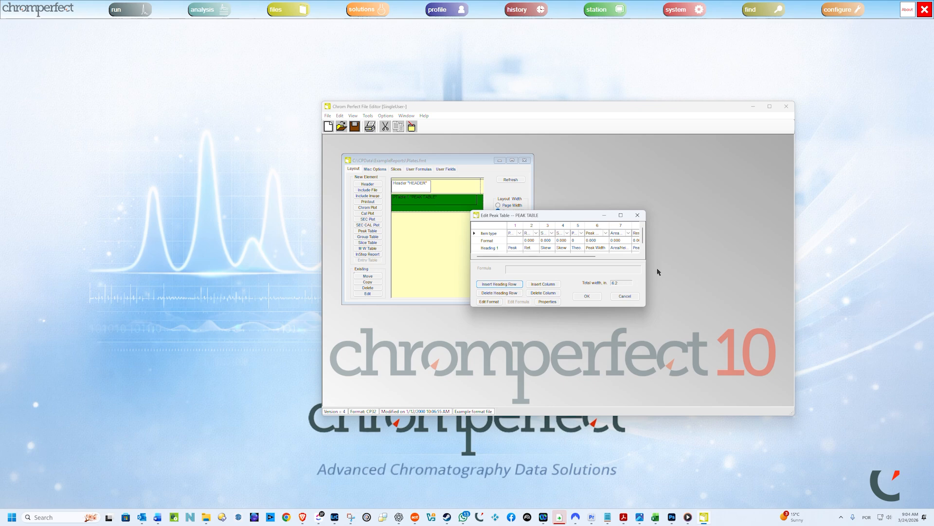
left_click_drag(647, 263, 729, 255)
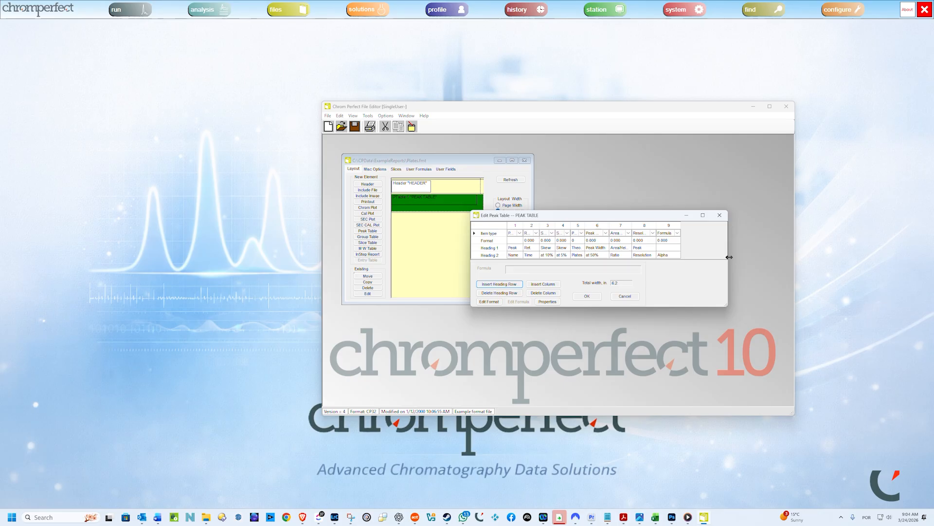
left_click(719, 216)
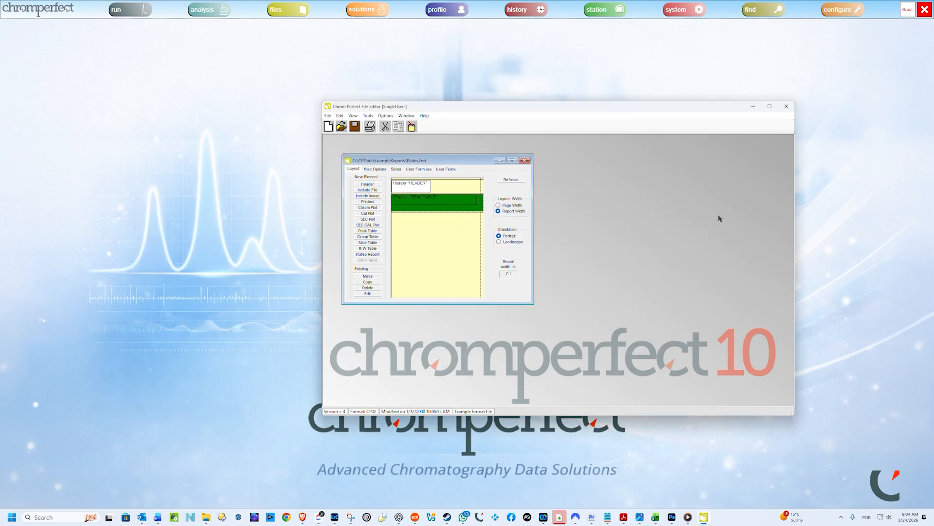
Add a Chrom Plot element above the header and an Include File element below the peak table
left_click(372, 211)
left_click(438, 178)
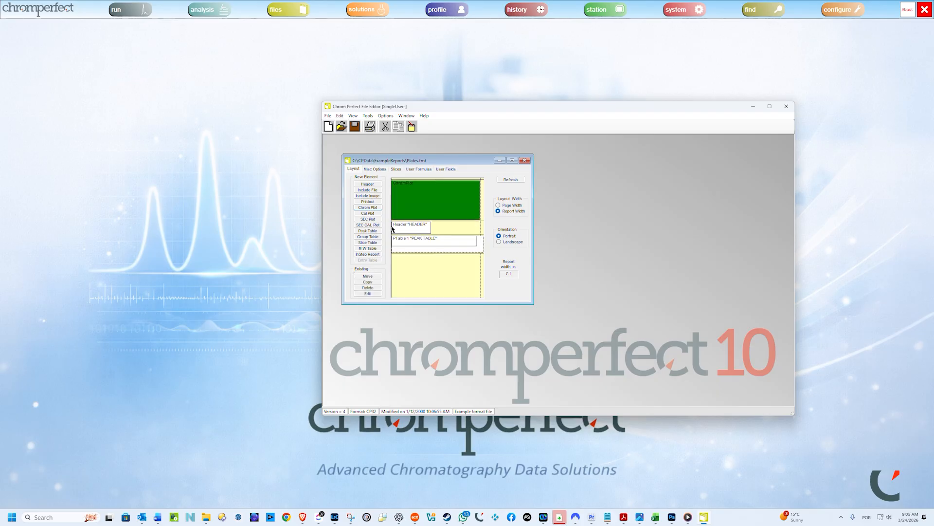
left_click(367, 190)
left_click(437, 254)
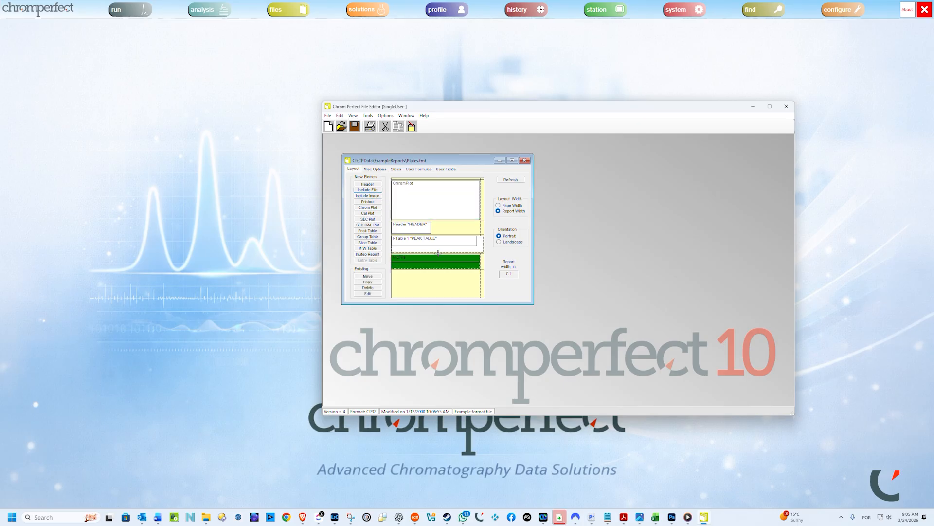
Review the new chromatogram plot's properties and the header's contents, cancelling both without changes
double_click(418, 192)
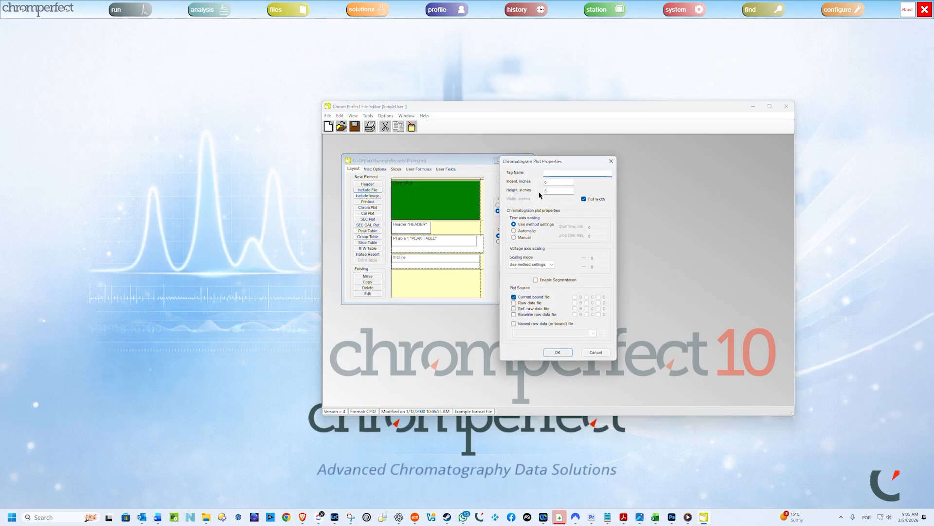
left_click(596, 352)
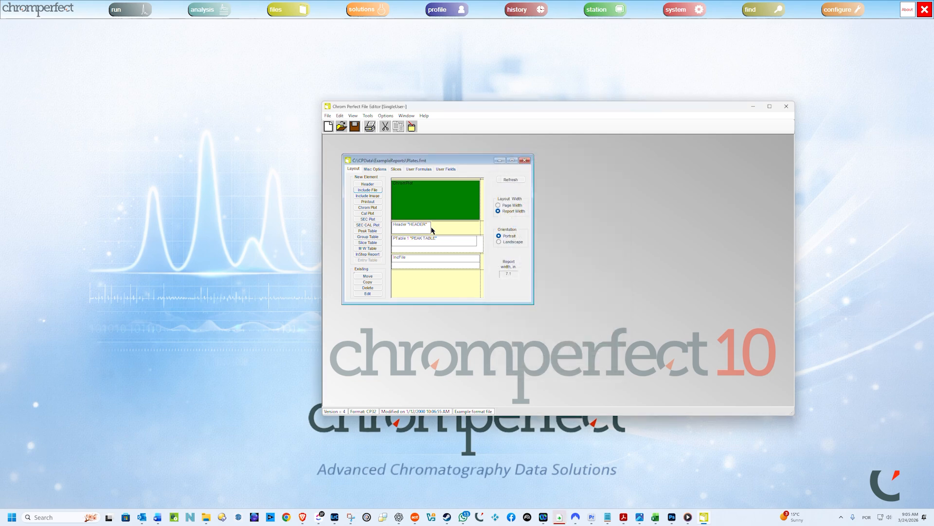
left_click(421, 228)
double_click(421, 228)
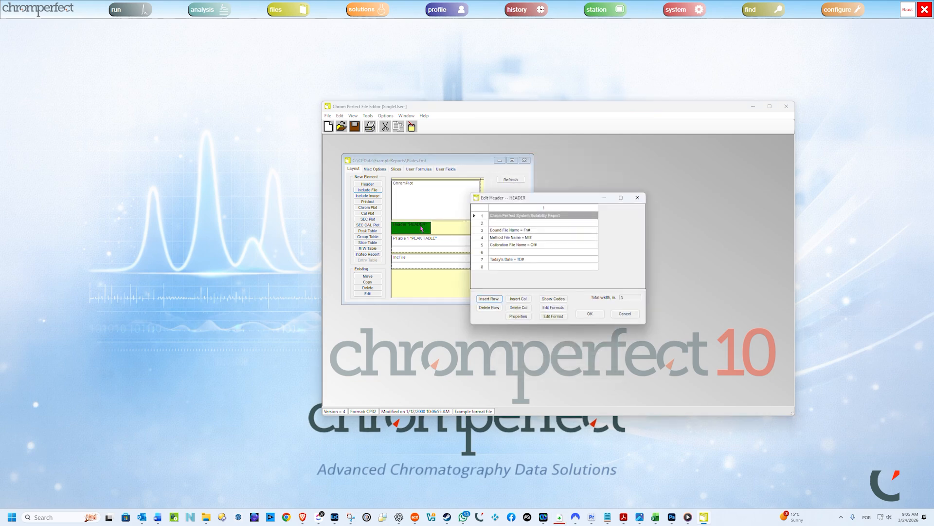
left_click(628, 320)
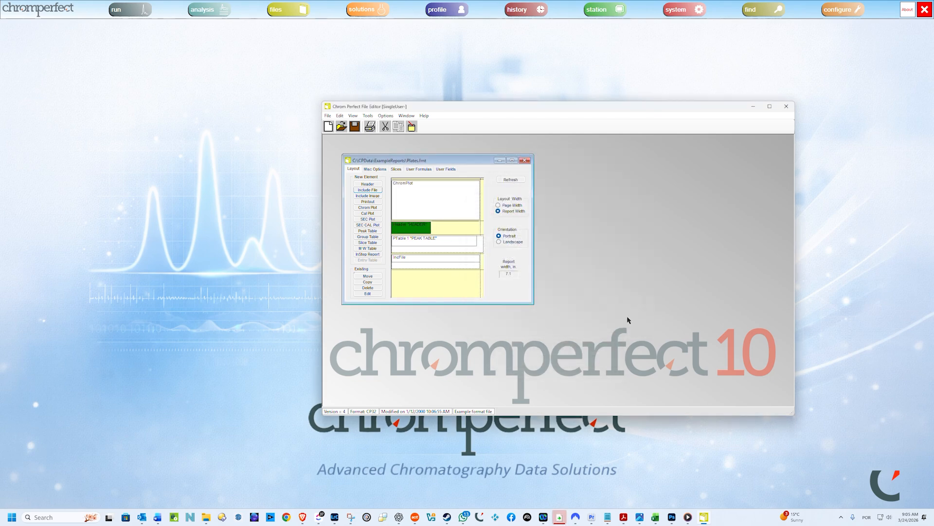
Start saving the modified Plates.fmt layout under another name and select text in the suggested file path
left_click(327, 115)
left_click(342, 170)
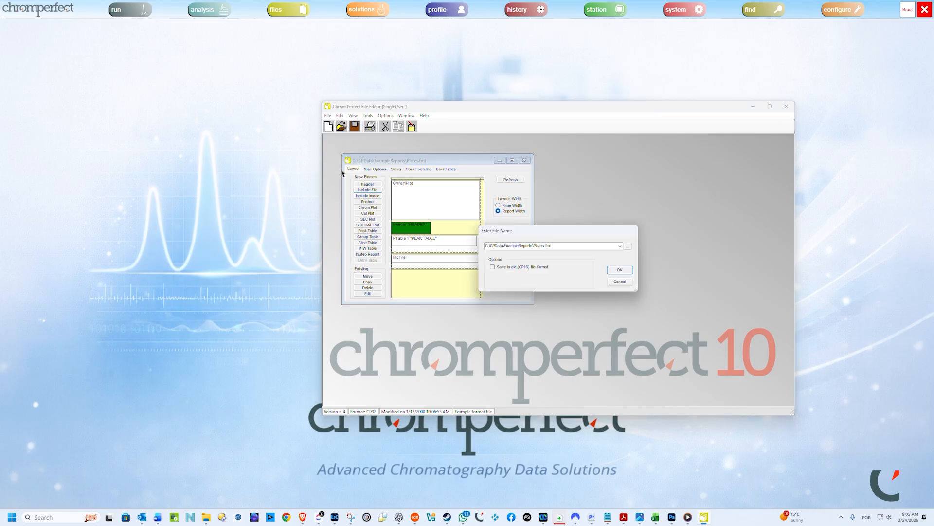
double_click(574, 247)
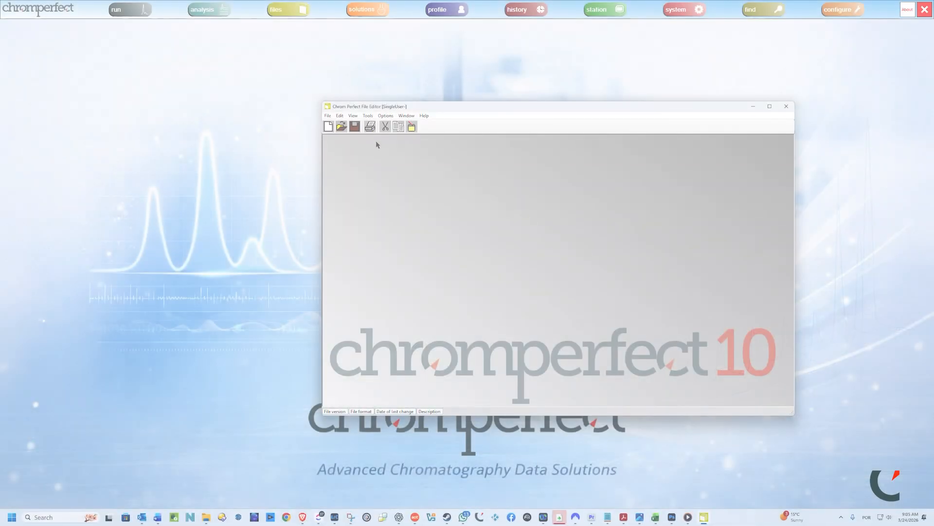
Open the standard report format StandardL.fmt from the C:\ChromPerfect folder
left_click(593, 226)
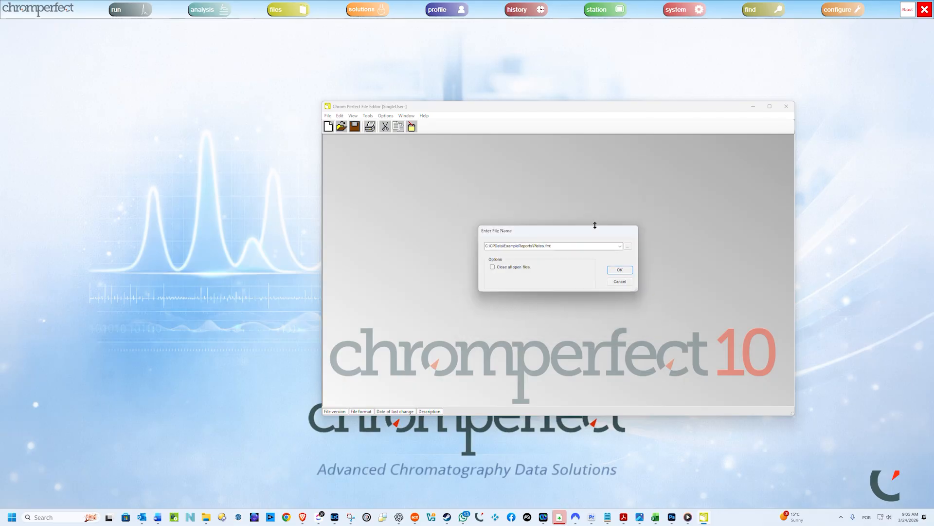
left_click(628, 246)
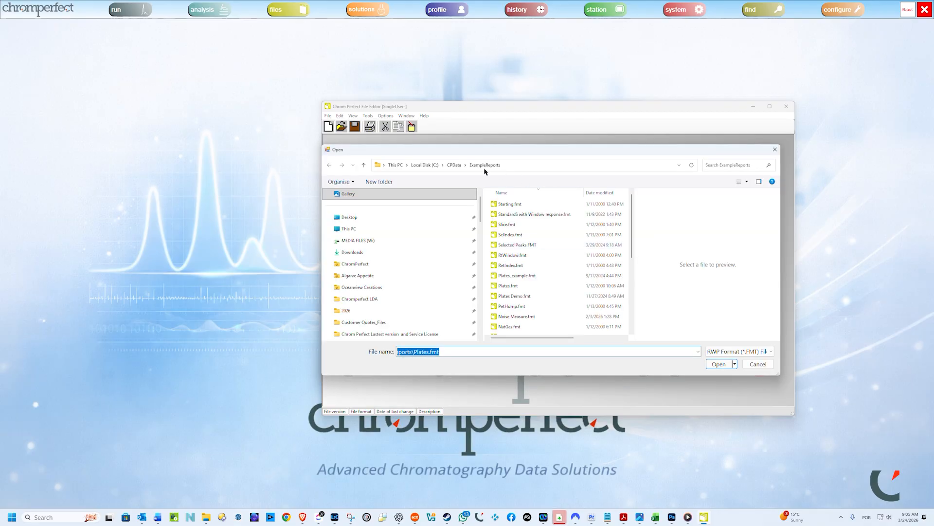
left_click(425, 165)
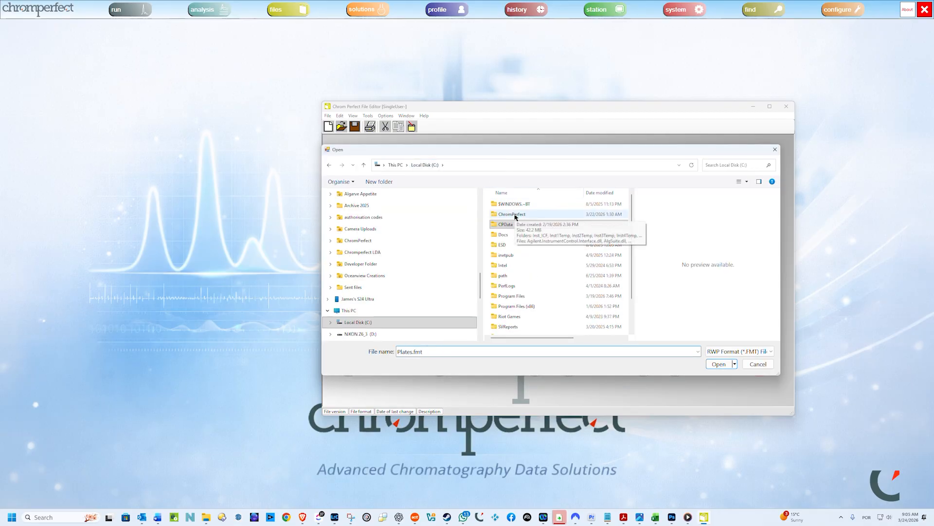
double_click(511, 214)
left_click(574, 276)
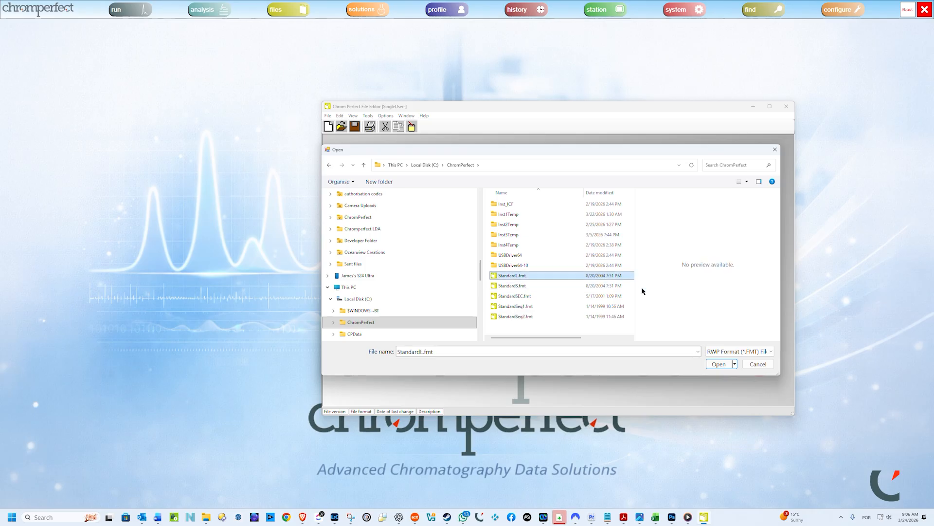
left_click(719, 364)
Inspect the header and the peak table of the StandardL.fmt layout, closing each element's editor without changes
double_click(446, 214)
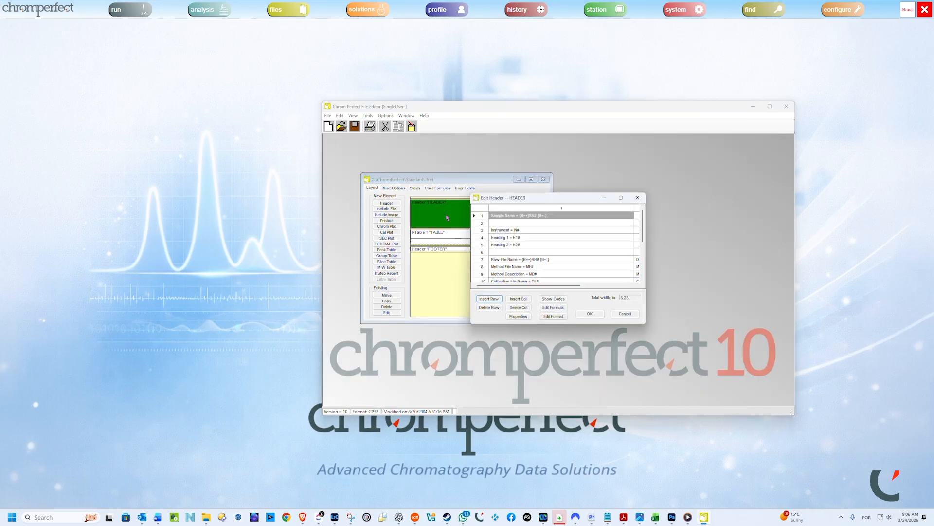
left_click(638, 198)
double_click(481, 239)
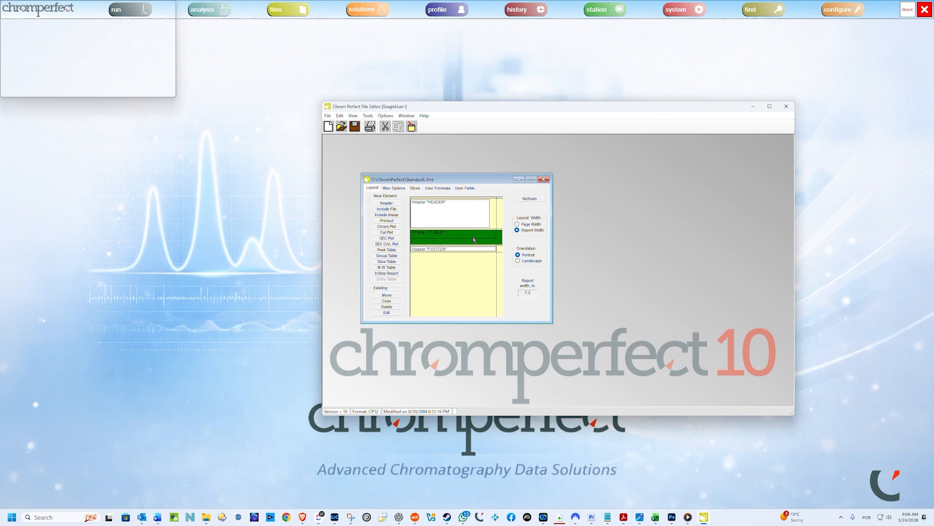
left_click(638, 213)
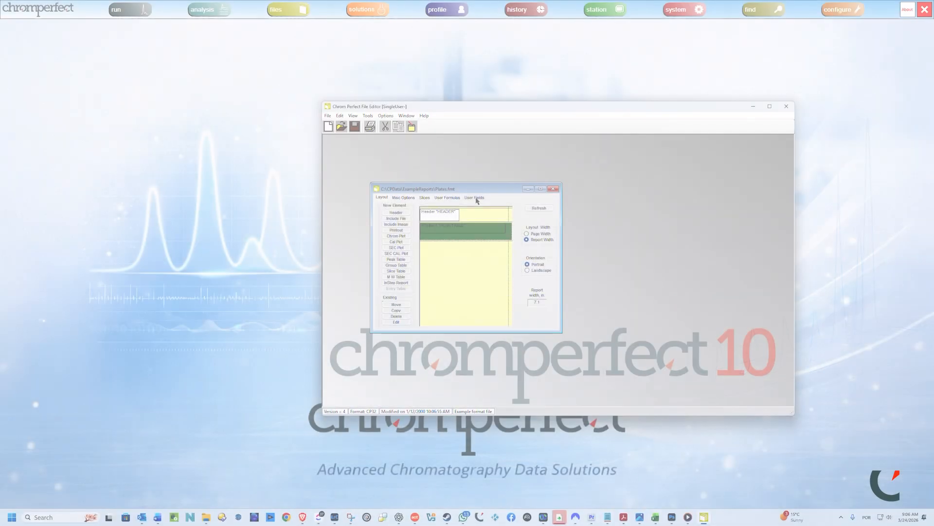
Insert three blank field variables in the user fields of the Plates.fmt layout
left_click(475, 197)
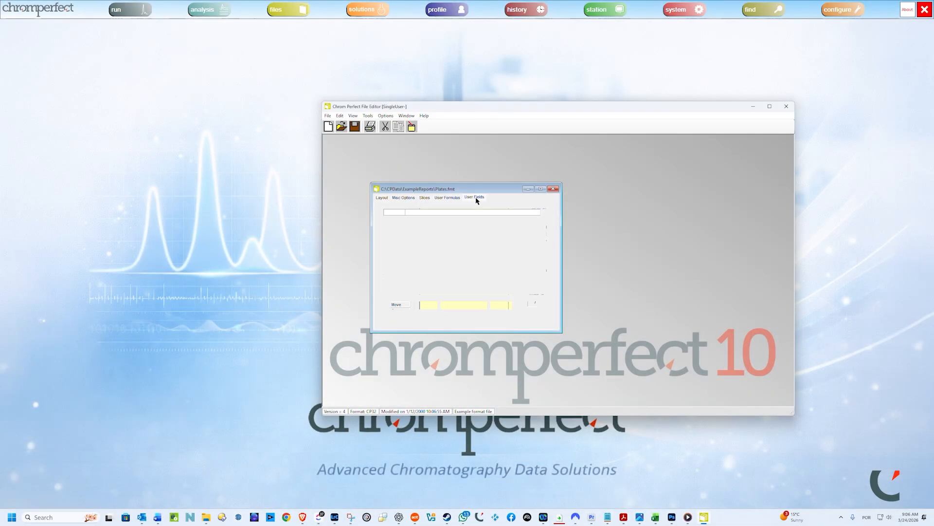
left_click(416, 307)
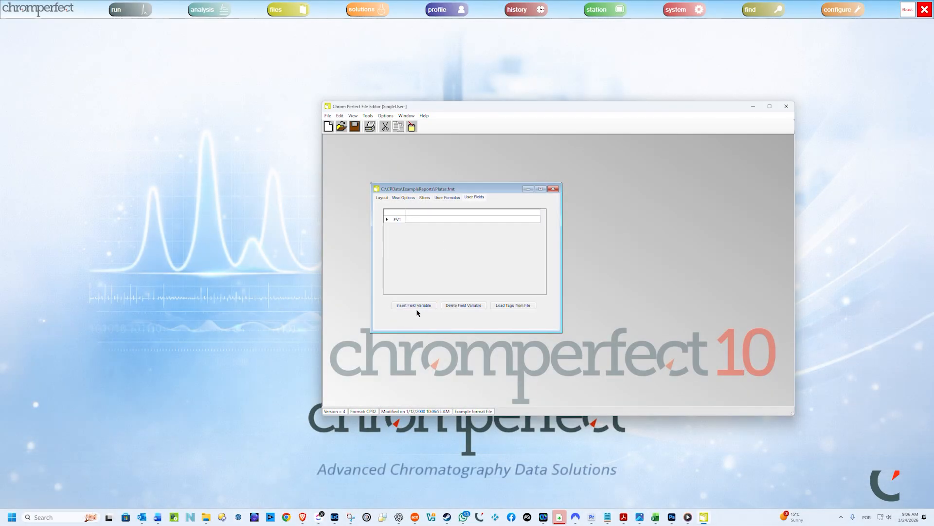
left_click(415, 306)
left_click(415, 306)
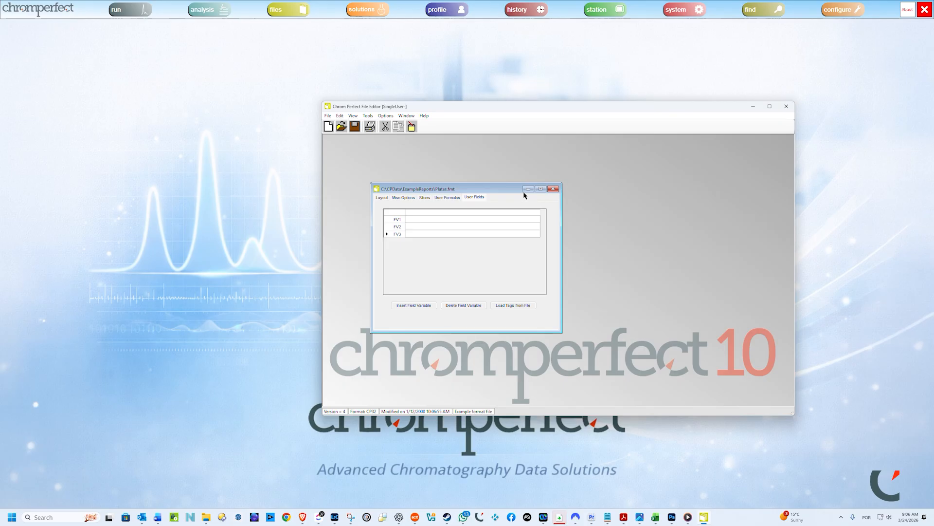
Insert two blank user formulas in Plates.fmt and close the layout without saving the changes
left_click(448, 197)
left_click(413, 305)
left_click(413, 305)
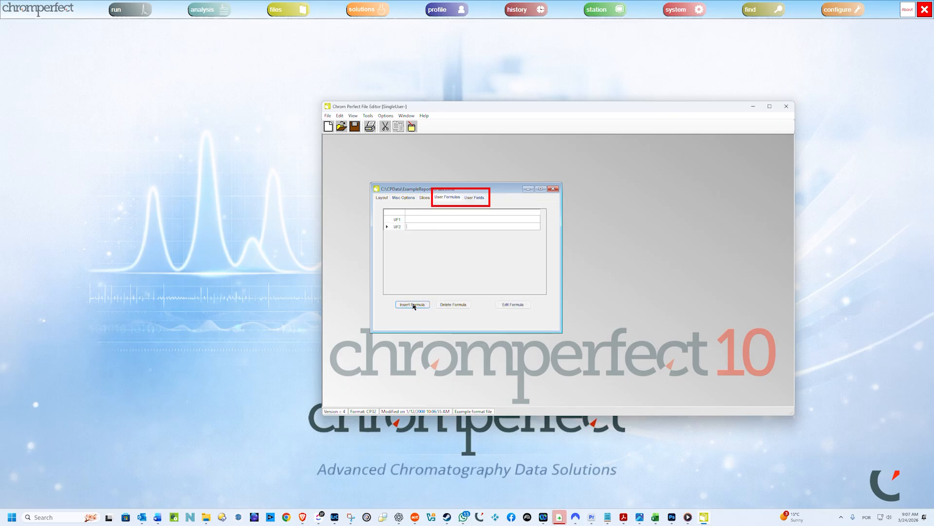
left_click(553, 189)
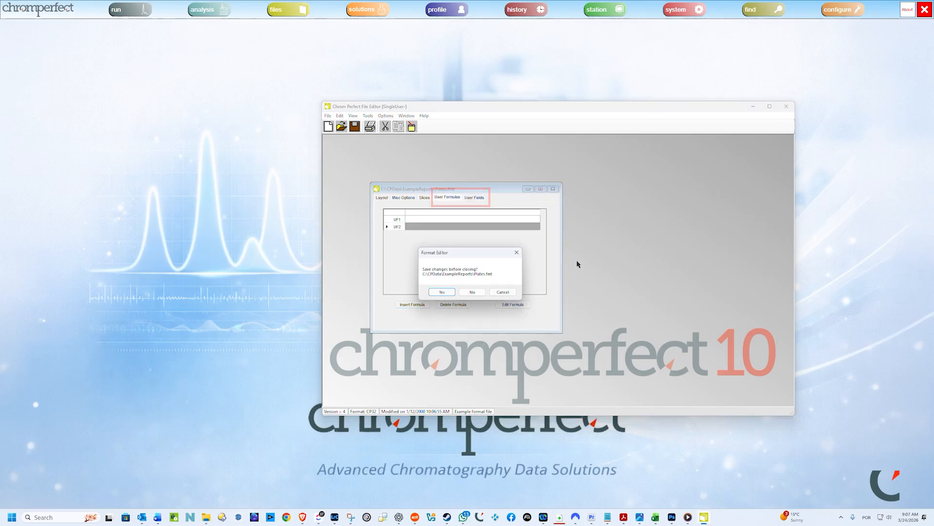
left_click(472, 295)
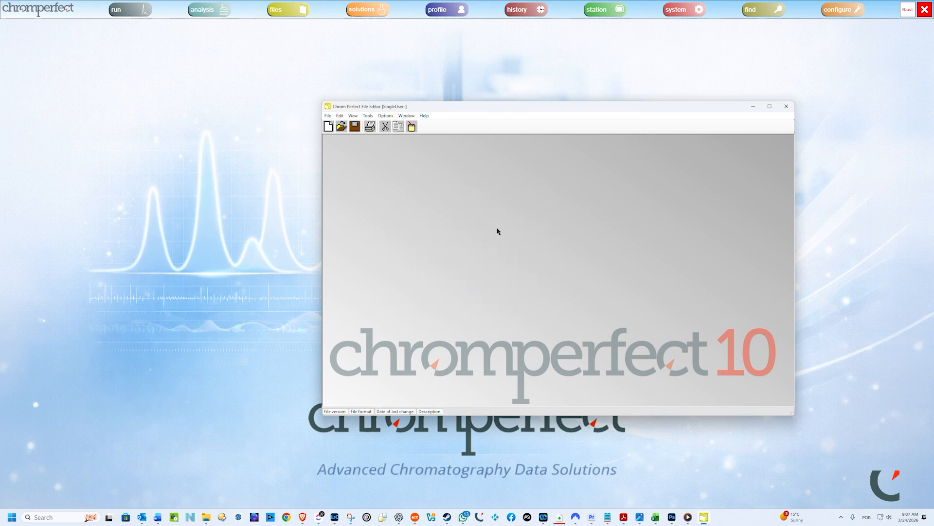